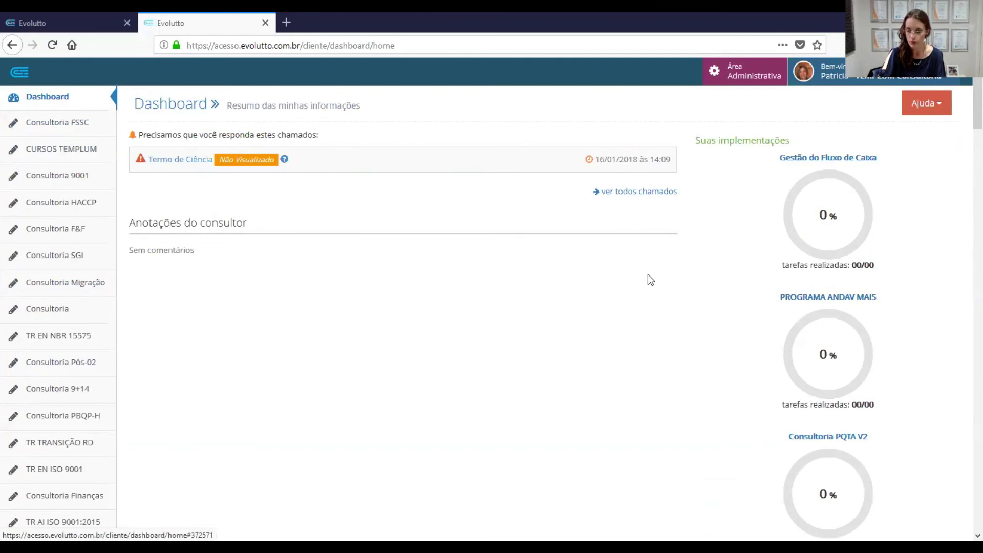
Step: Open the Cronograma of Consultoria FSSC and show the Visão Geral of all its phases
{"action": "left_click", "coordinate": [43, 128]}
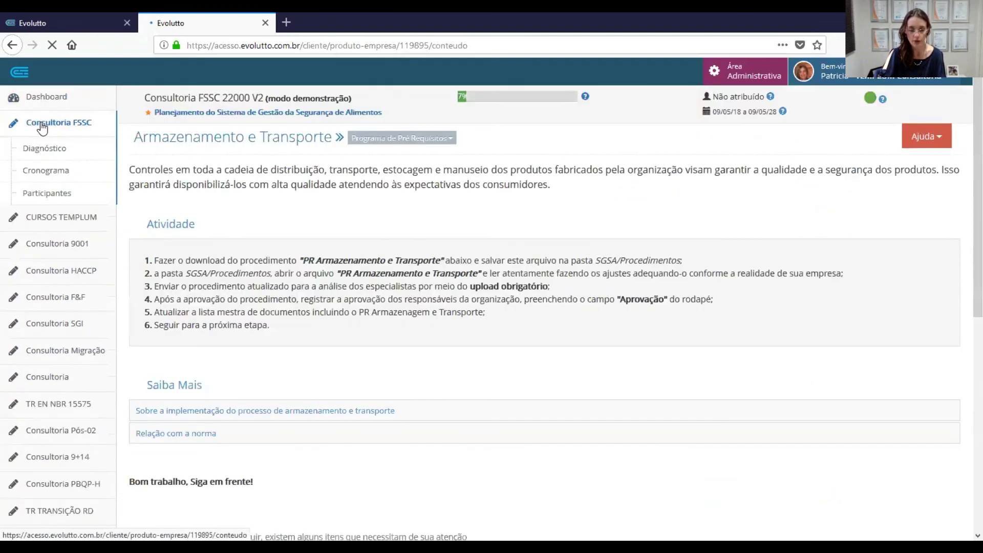
{"action": "left_click", "coordinate": [46, 173]}
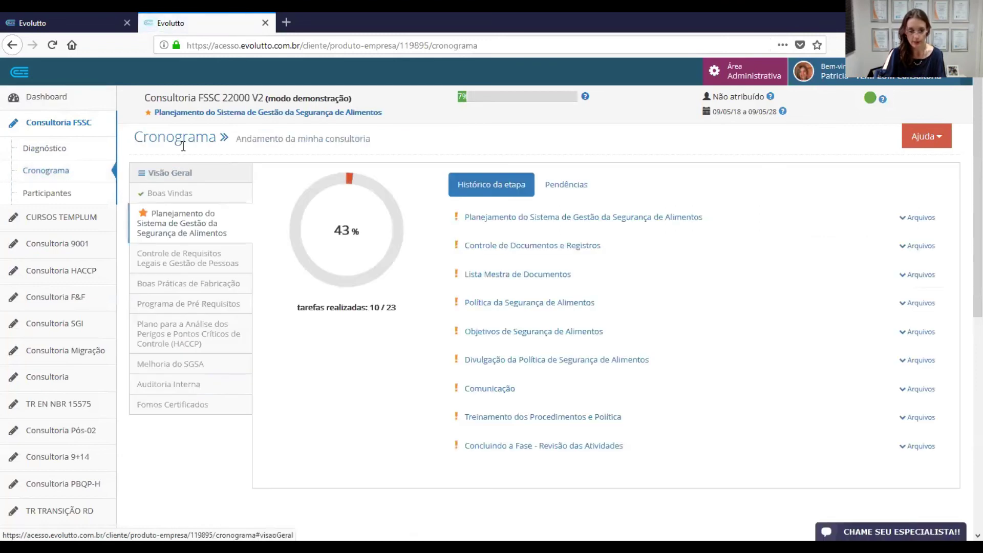
{"action": "left_click", "coordinate": [158, 177]}
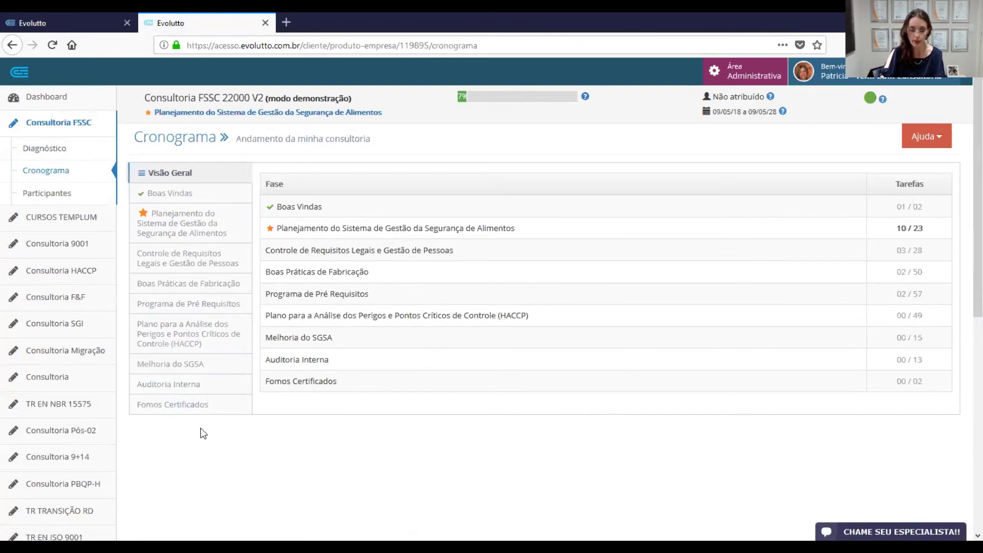
Step: Review the tasks of the HACCP plan phase and open its first activity, Plano para a Análise dos Perigos e Pontos Críticos de Controle (HACCP)
{"action": "left_click", "coordinate": [192, 343]}
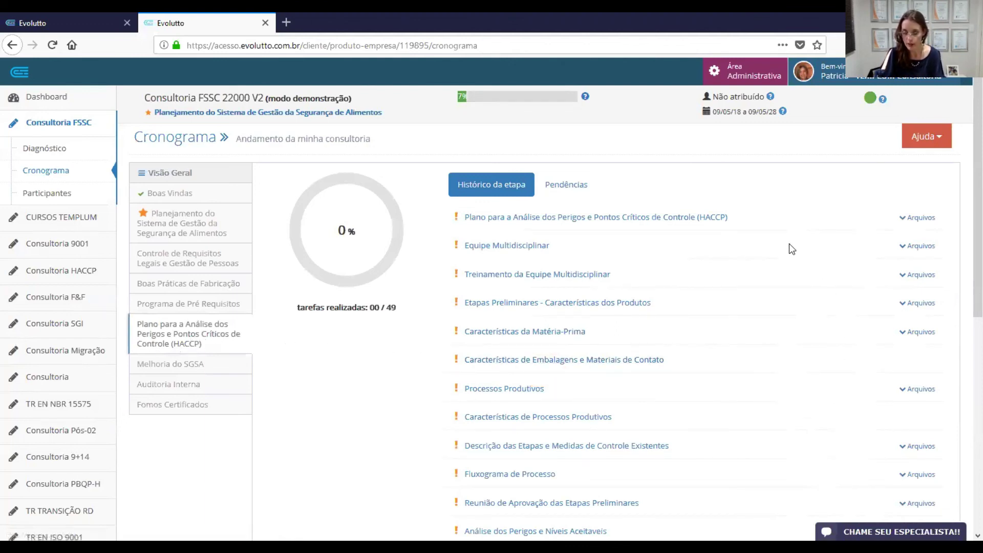
{"action": "scroll", "coordinate": [526, 297], "scroll_direction": "down", "scroll_amount": 1}
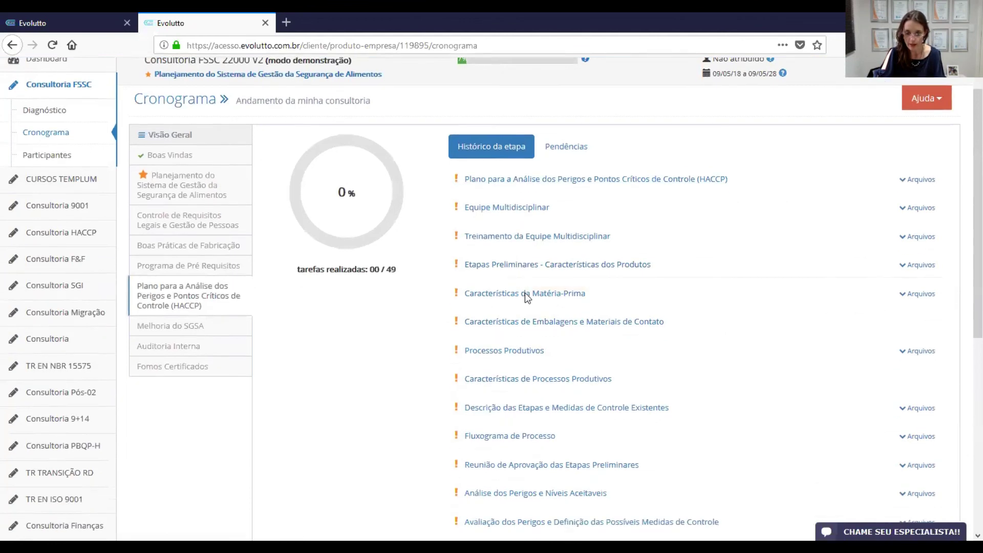
{"action": "scroll", "coordinate": [528, 302], "scroll_direction": "down", "scroll_amount": 8}
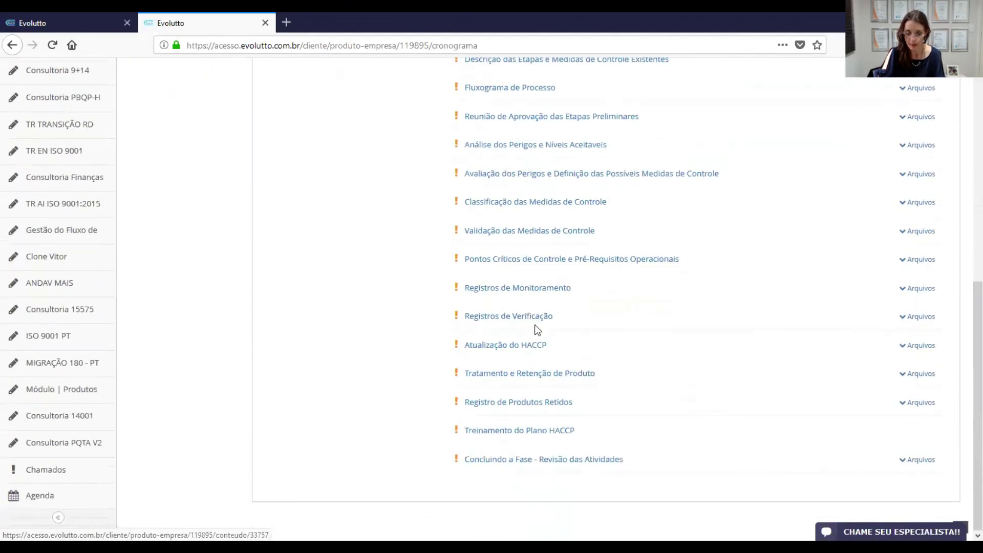
{"action": "scroll", "coordinate": [537, 330], "scroll_direction": "up", "scroll_amount": 10}
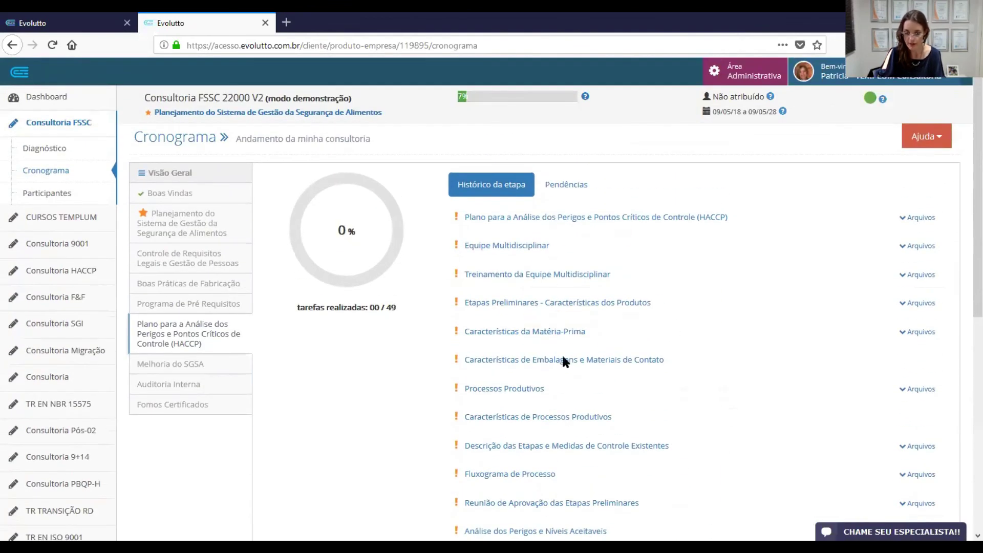
{"action": "scroll", "coordinate": [573, 442], "scroll_direction": "down", "scroll_amount": 10}
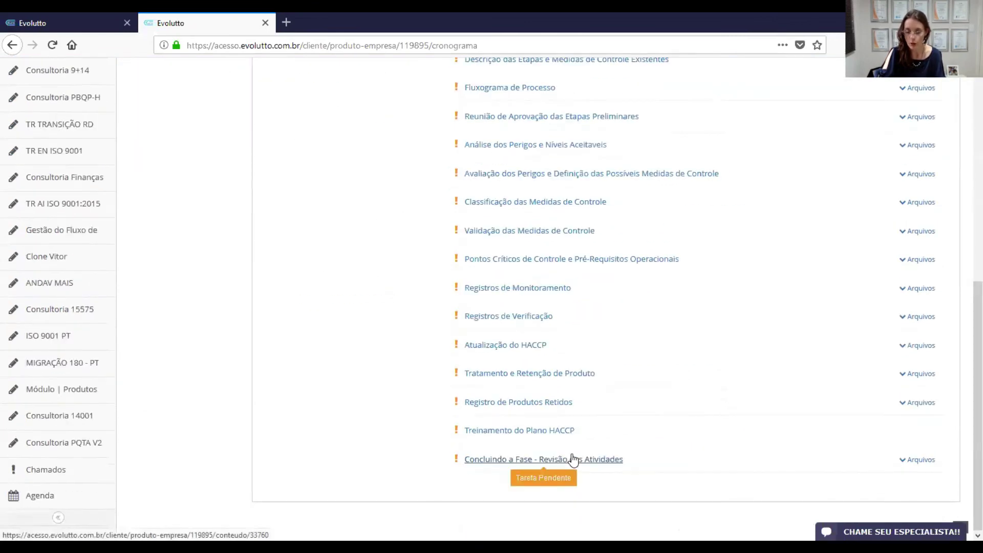
{"action": "scroll", "coordinate": [574, 451], "scroll_direction": "up", "scroll_amount": 10}
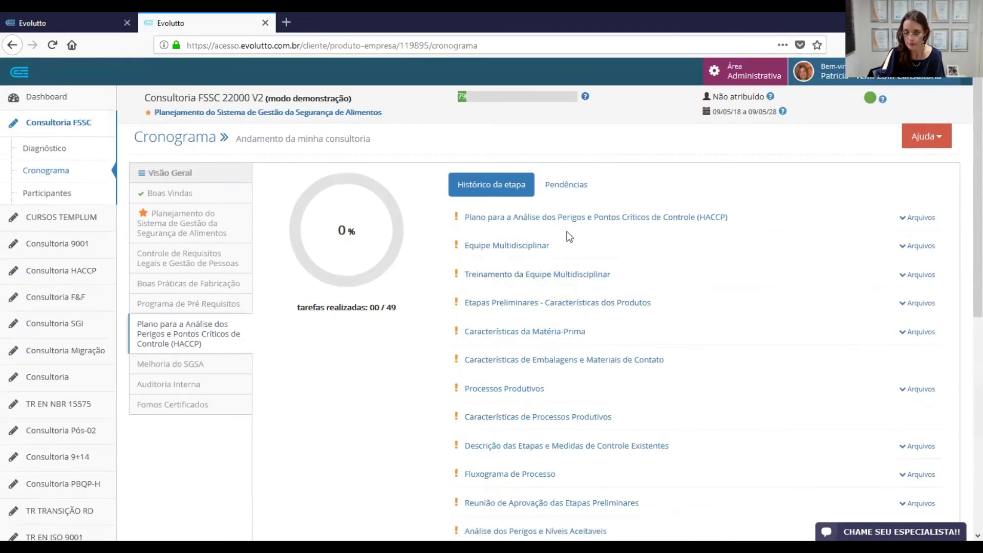
{"action": "left_click", "coordinate": [592, 222]}
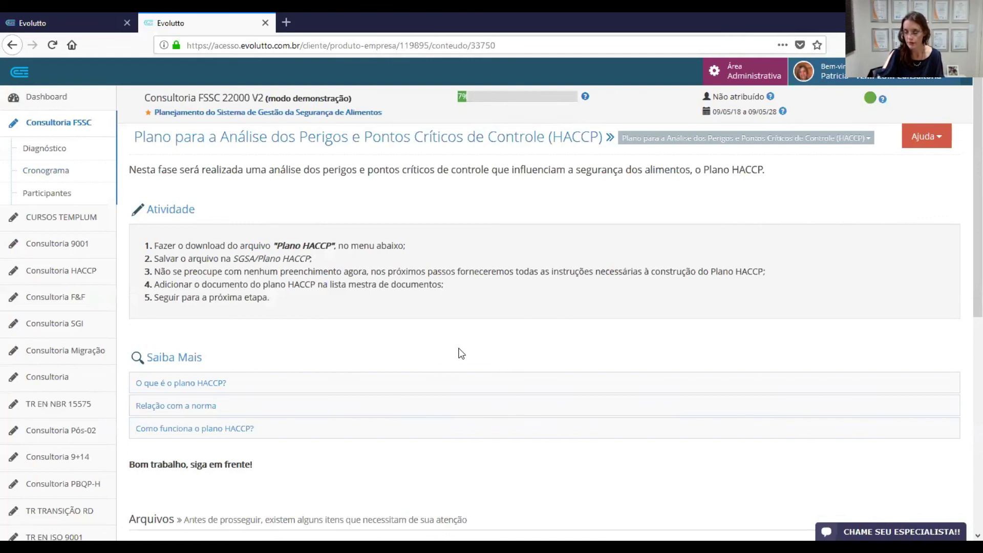
Step: Open the specialist chat form, view the list of available consultants, and minimise the form without choosing one
{"action": "left_click", "coordinate": [863, 534]}
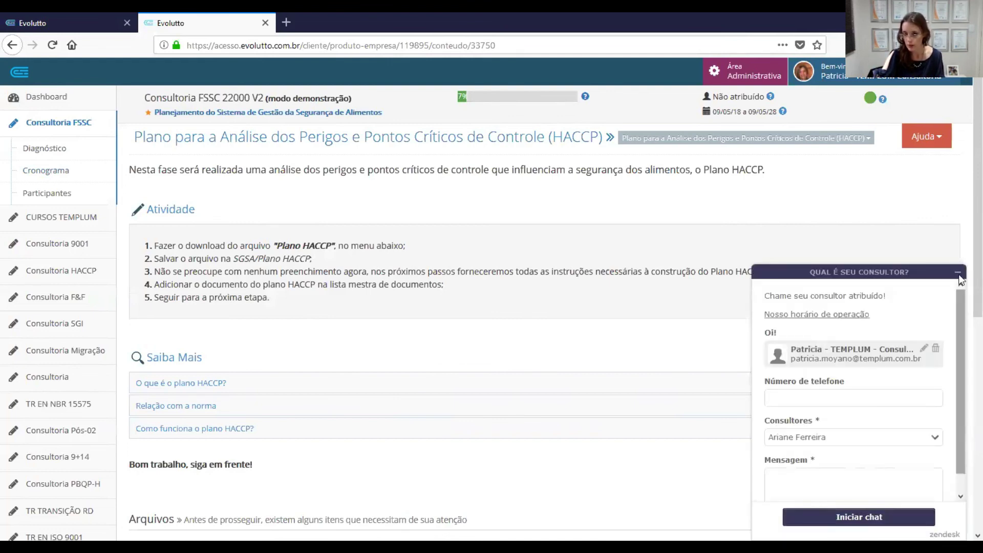
{"action": "left_click", "coordinate": [933, 439]}
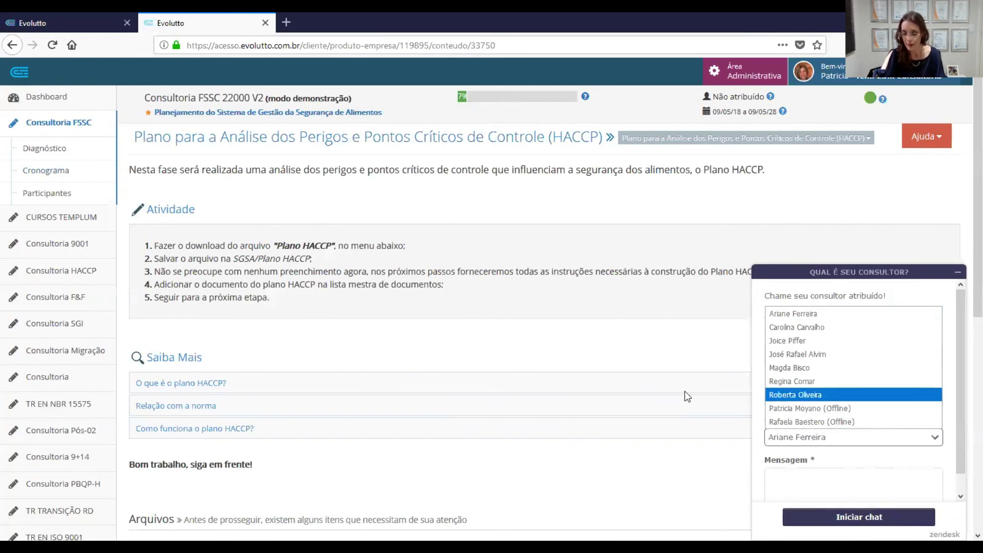
{"action": "left_click", "coordinate": [675, 346]}
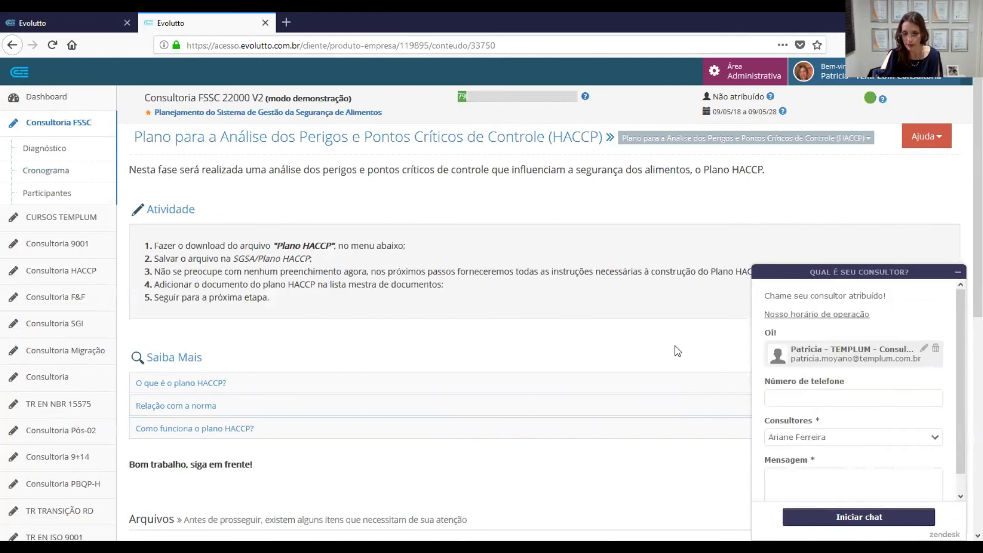
{"action": "left_click", "coordinate": [959, 273]}
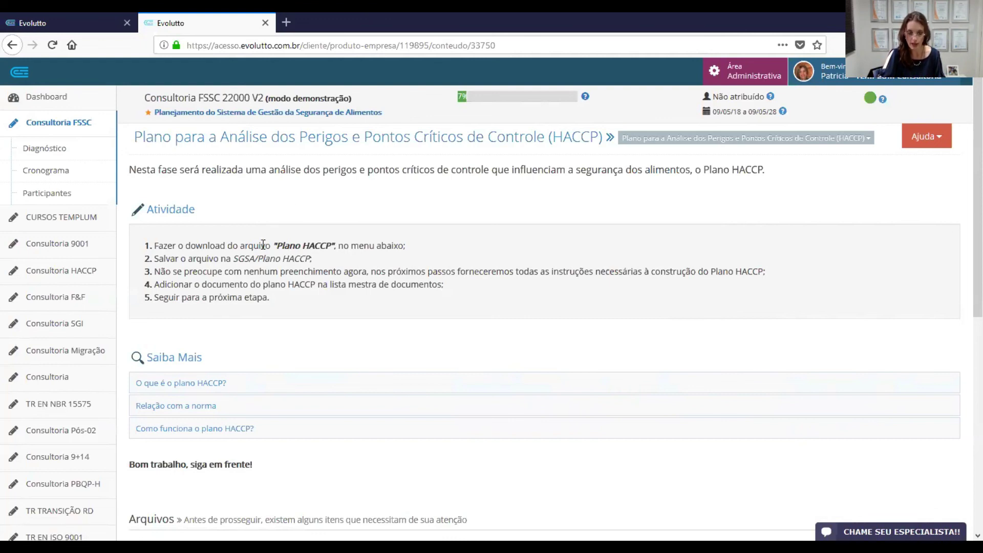
Step: Expand the "O que é o plano HACCP?" topic and look over its explanation, video and implementation sequence
{"action": "scroll", "coordinate": [315, 246], "scroll_direction": "down", "scroll_amount": 1}
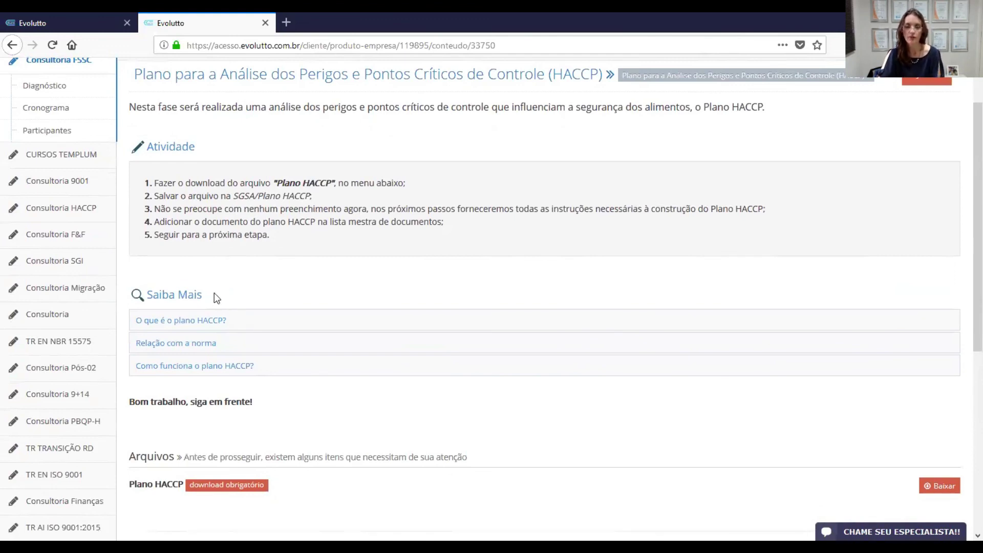
{"action": "left_click", "coordinate": [200, 324]}
{"action": "scroll", "coordinate": [359, 297], "scroll_direction": "down", "scroll_amount": 3}
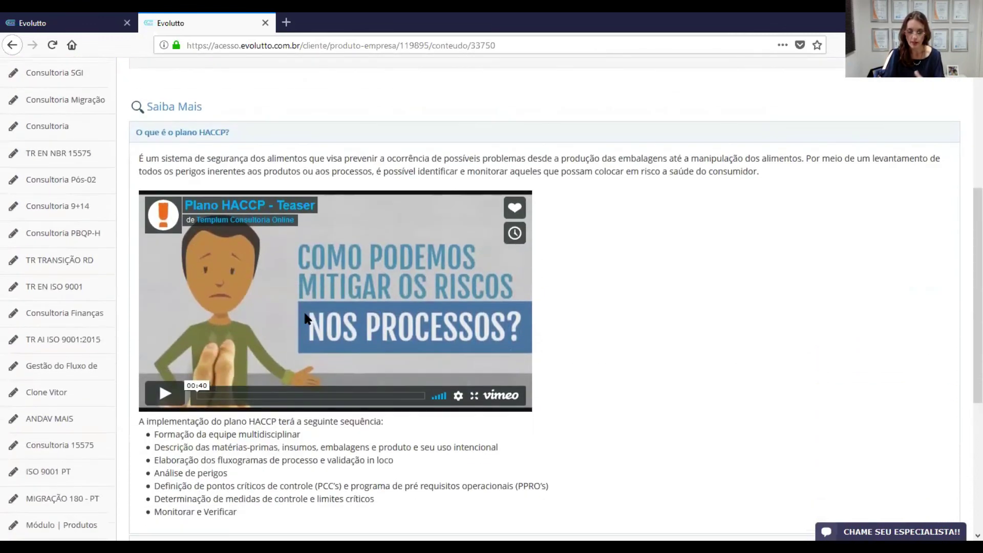
{"action": "scroll", "coordinate": [340, 316], "scroll_direction": "down", "scroll_amount": 5}
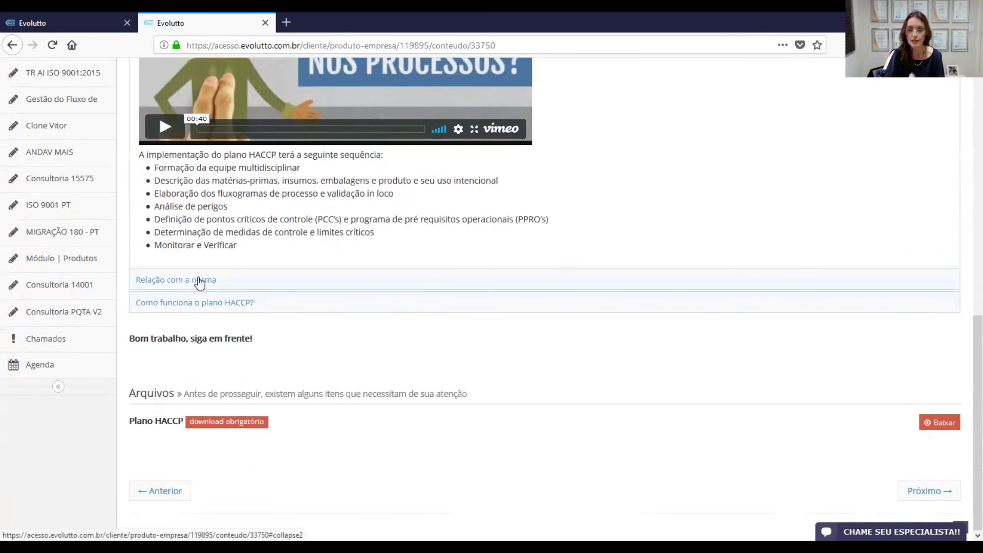
Step: Expand the "Relação com a norma" topic and read the related ISO 22000 requirement
{"action": "left_click", "coordinate": [200, 280]}
{"action": "scroll", "coordinate": [303, 215], "scroll_direction": "up", "scroll_amount": 3}
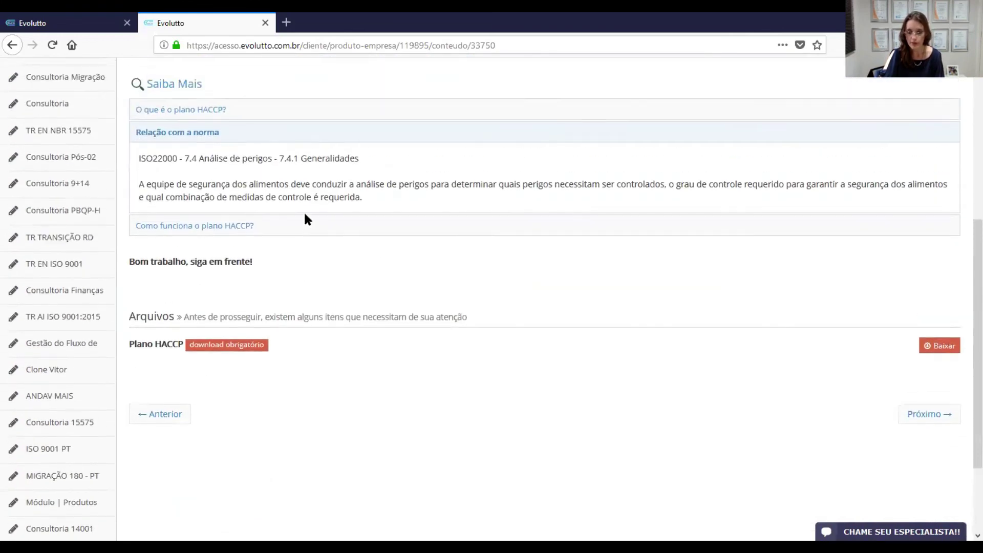
{"action": "scroll", "coordinate": [304, 215], "scroll_direction": "up", "scroll_amount": 2}
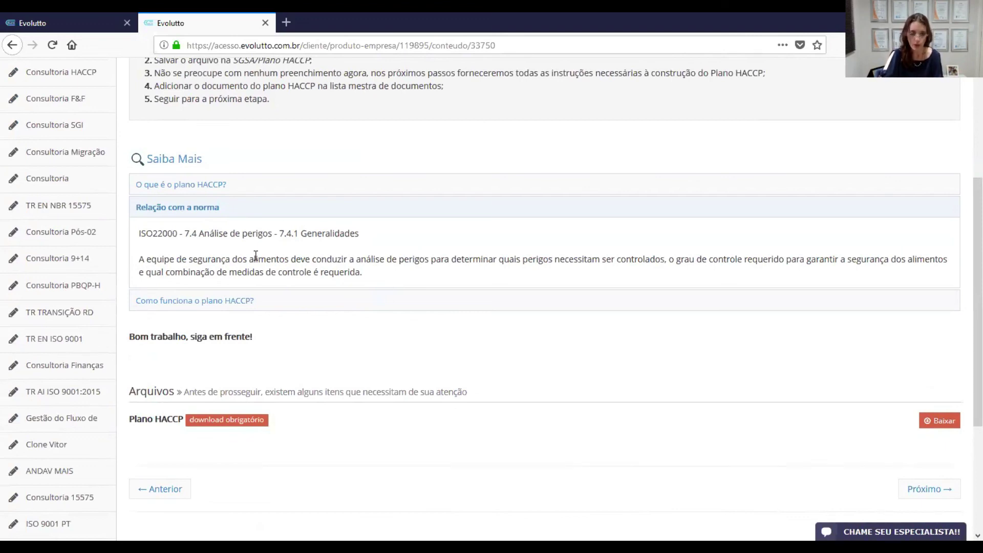
Step: Expand the "Como funciona o plano HACCP?" topic to view its summary video, and collapse it again
{"action": "left_click", "coordinate": [217, 305]}
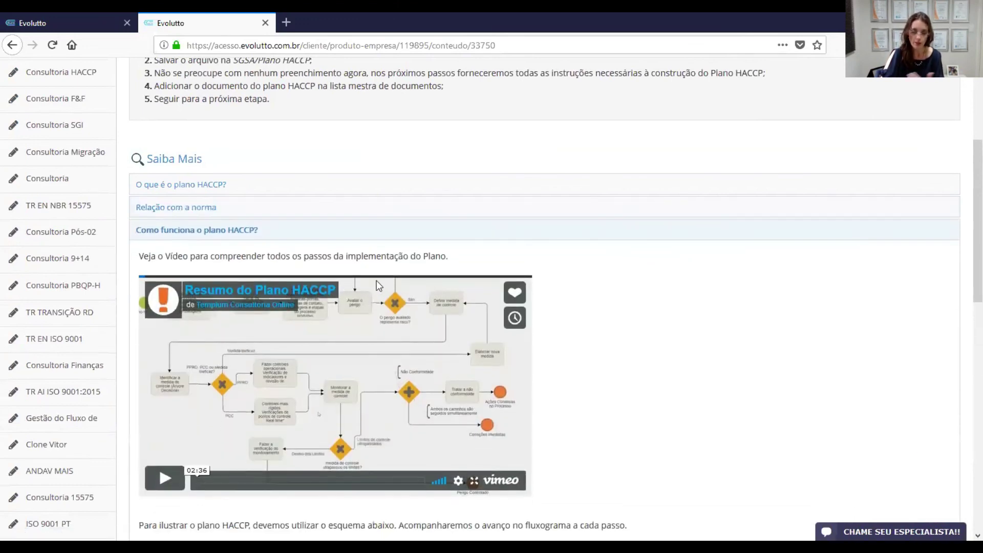
{"action": "left_click", "coordinate": [184, 238]}
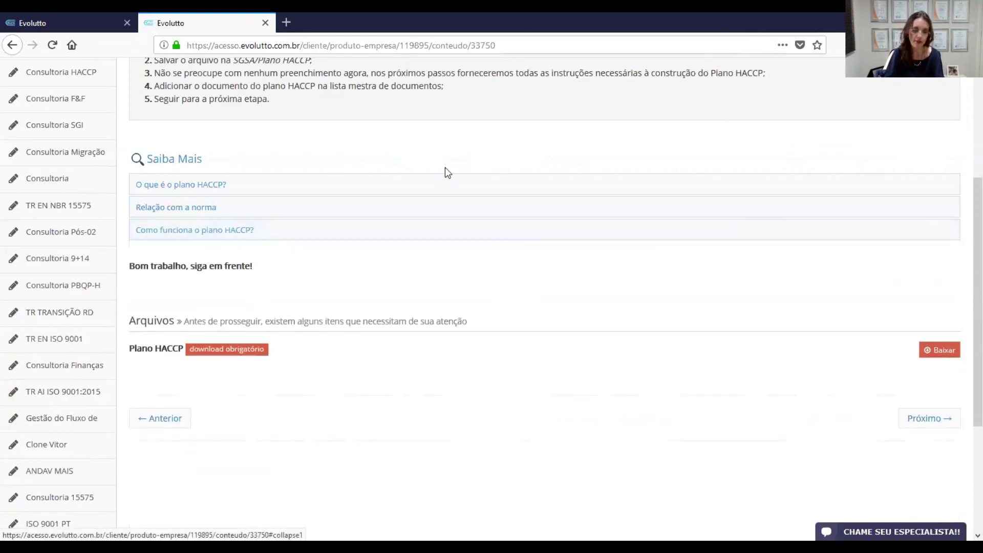
{"action": "scroll", "coordinate": [362, 191], "scroll_direction": "up", "scroll_amount": 3}
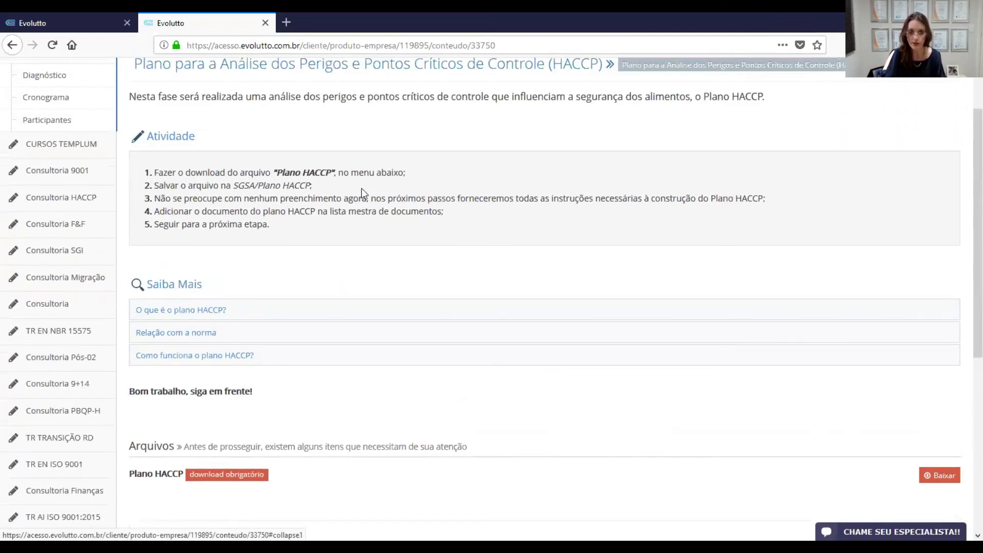
Step: Bring up the specialist chat form once more, minimise it, and look over the activity's required file and title
{"action": "left_click", "coordinate": [910, 531]}
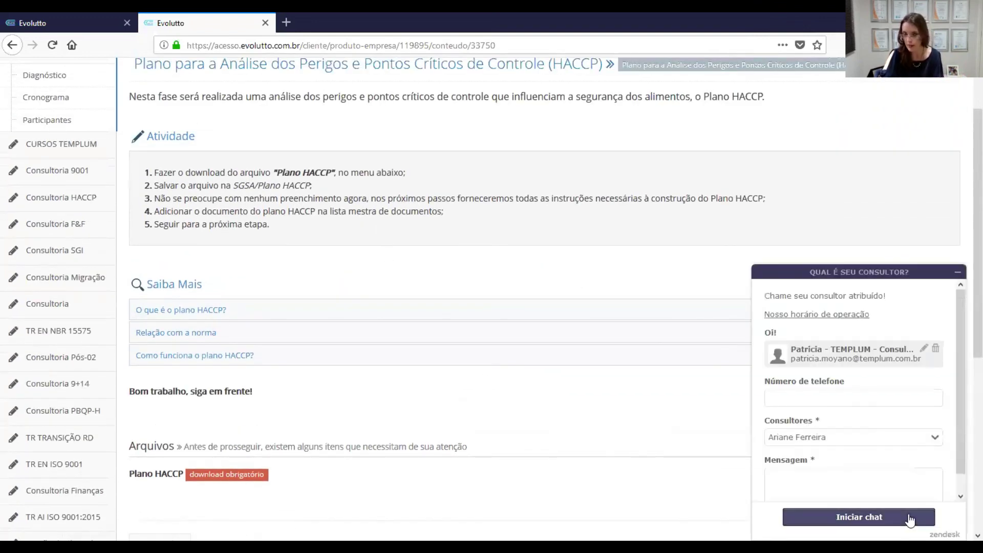
{"action": "left_click", "coordinate": [958, 278]}
{"action": "scroll", "coordinate": [519, 381], "scroll_direction": "down", "scroll_amount": 2}
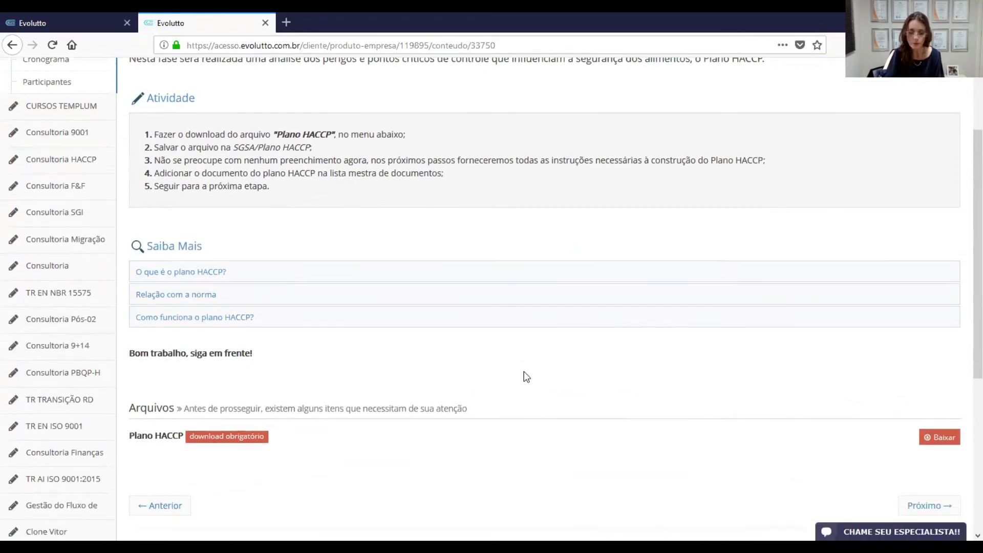
{"action": "scroll", "coordinate": [394, 199], "scroll_direction": "up", "scroll_amount": 3}
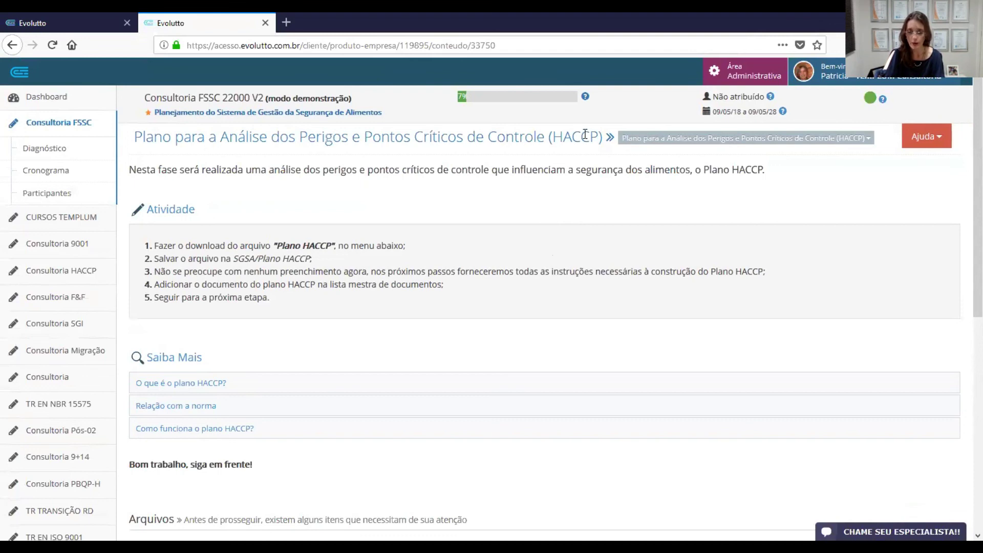
Step: Advance from the HACCP plan introduction to the next activity, Equipe Multidisciplinar
{"action": "scroll", "coordinate": [347, 261], "scroll_direction": "down", "scroll_amount": 4}
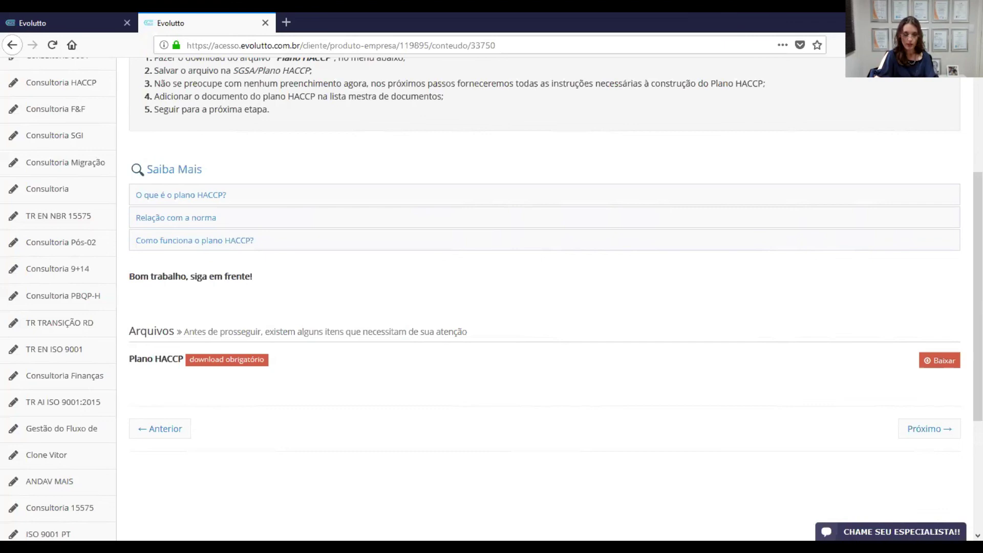
{"action": "scroll", "coordinate": [530, 304], "scroll_direction": "up", "scroll_amount": 3}
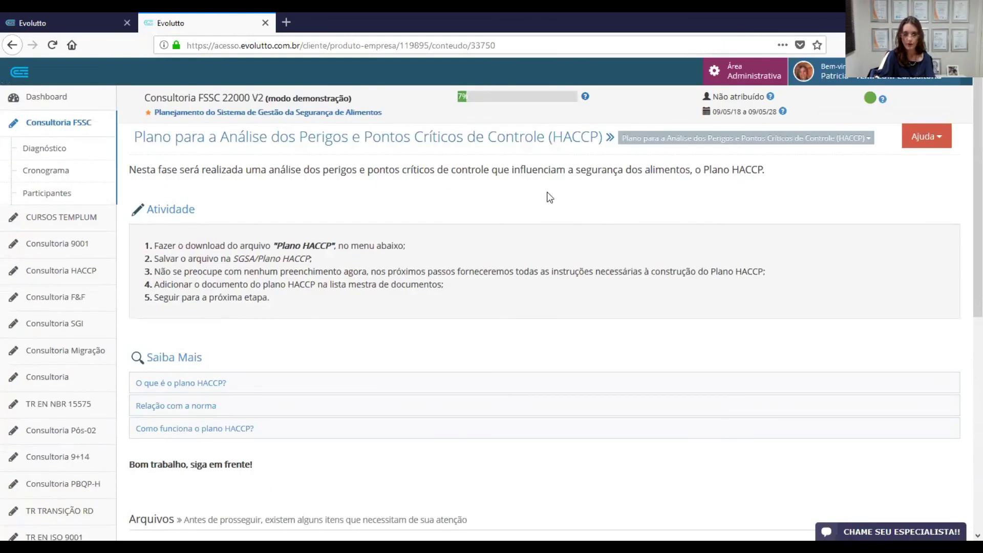
{"action": "scroll", "coordinate": [512, 205], "scroll_direction": "down", "scroll_amount": 5}
{"action": "left_click", "coordinate": [917, 377]}
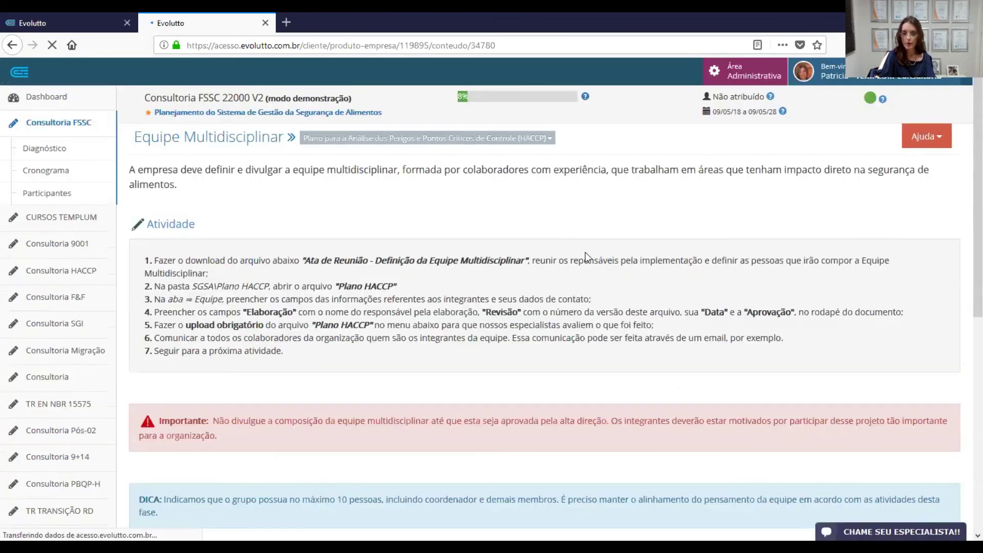
Step: Review the Equipe Multidisciplinar activity's instructions, warning, tip, Saiba Mais topics and required upload and download files
{"action": "scroll", "coordinate": [585, 252], "scroll_direction": "down", "scroll_amount": 1}
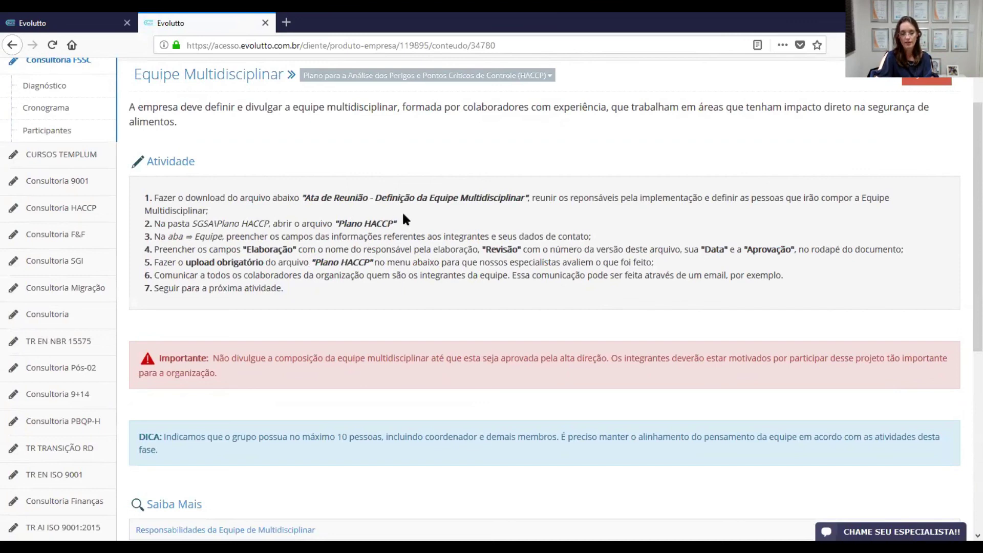
{"action": "scroll", "coordinate": [401, 226], "scroll_direction": "down", "scroll_amount": 2}
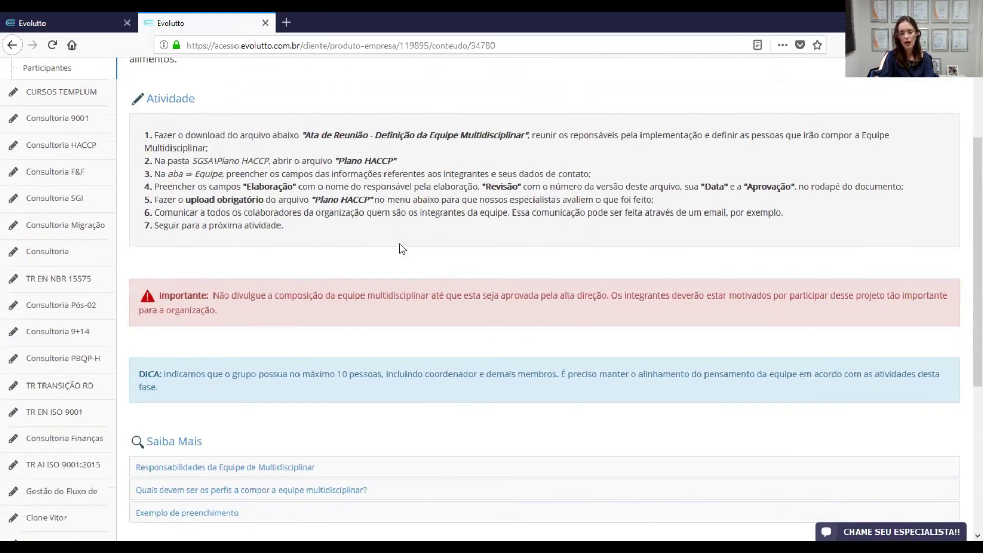
{"action": "scroll", "coordinate": [430, 272], "scroll_direction": "down", "scroll_amount": 2}
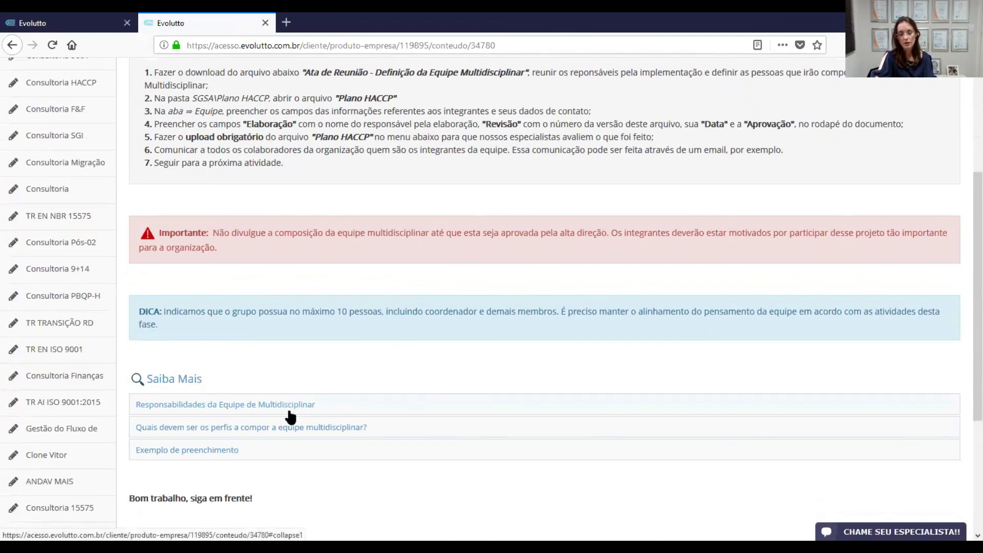
{"action": "scroll", "coordinate": [517, 367], "scroll_direction": "down", "scroll_amount": 6}
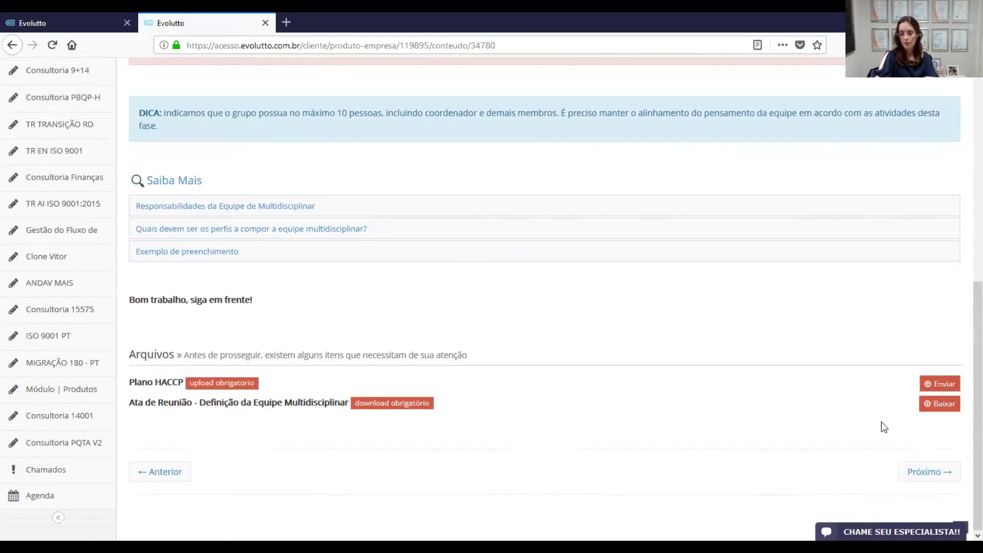
{"action": "scroll", "coordinate": [817, 373], "scroll_direction": "up", "scroll_amount": 7}
{"action": "scroll", "coordinate": [808, 357], "scroll_direction": "up", "scroll_amount": 1}
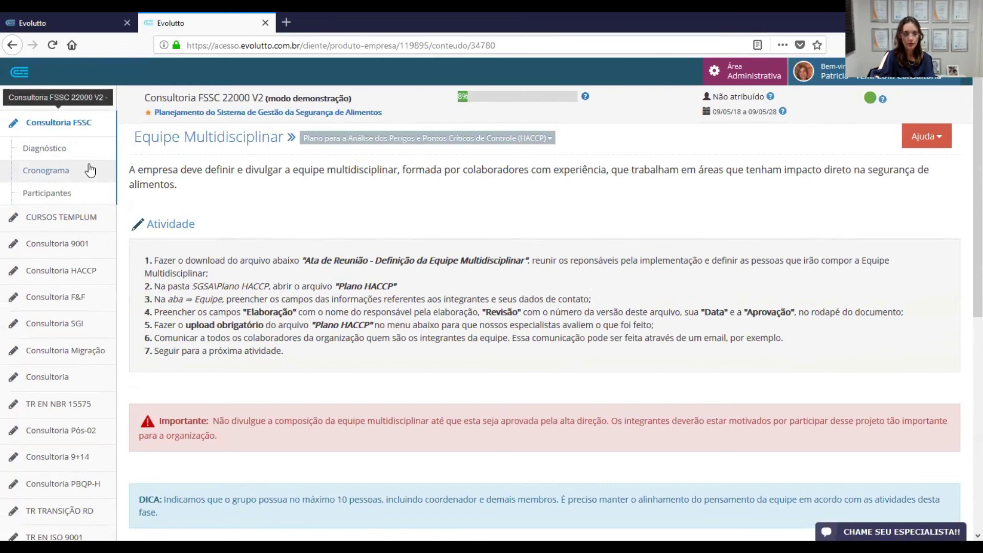
Step: Return to the Cronograma of Consultoria FSSC and look through the available consulting modules down to Agenda
{"action": "left_click", "coordinate": [40, 177]}
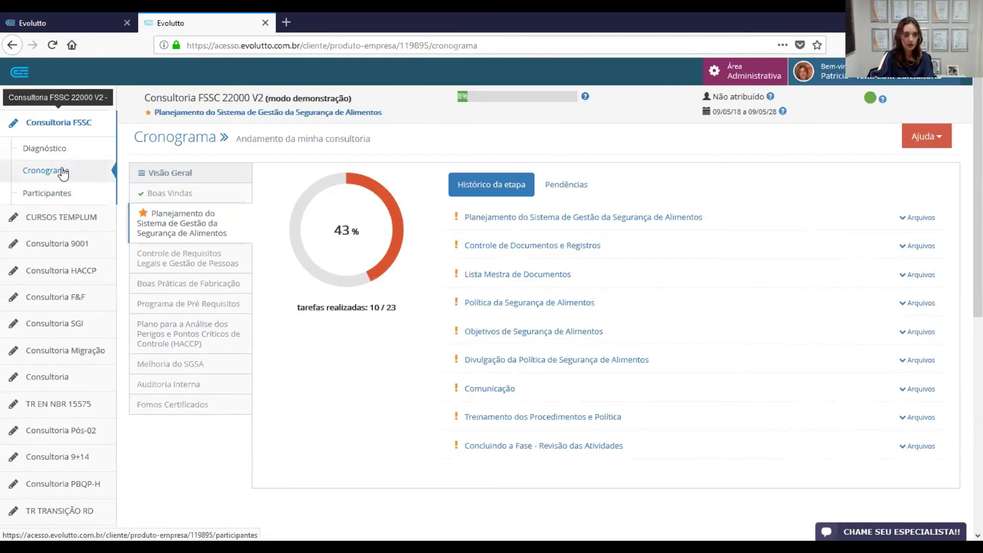
{"action": "scroll", "coordinate": [62, 290], "scroll_direction": "down", "scroll_amount": 1}
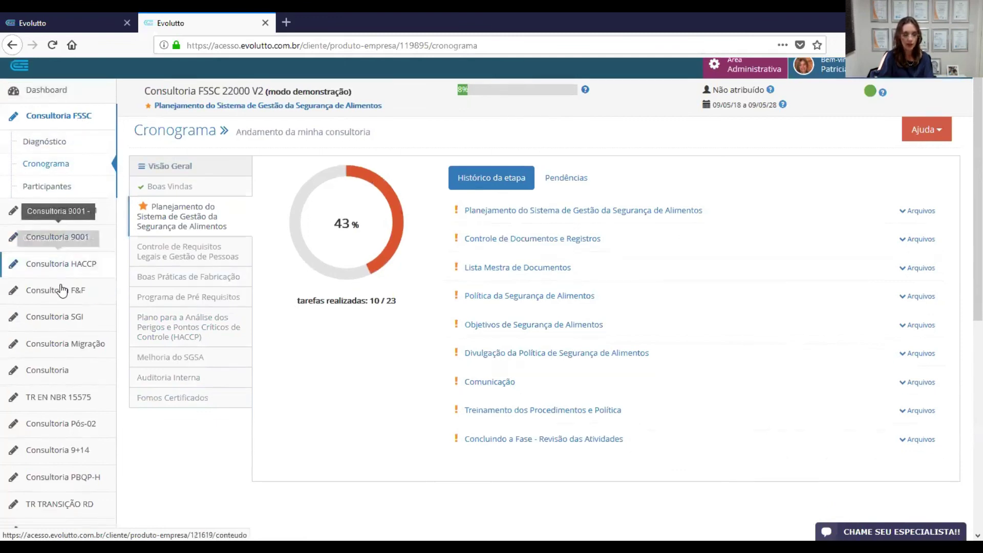
{"action": "scroll", "coordinate": [62, 290], "scroll_direction": "down", "scroll_amount": 7}
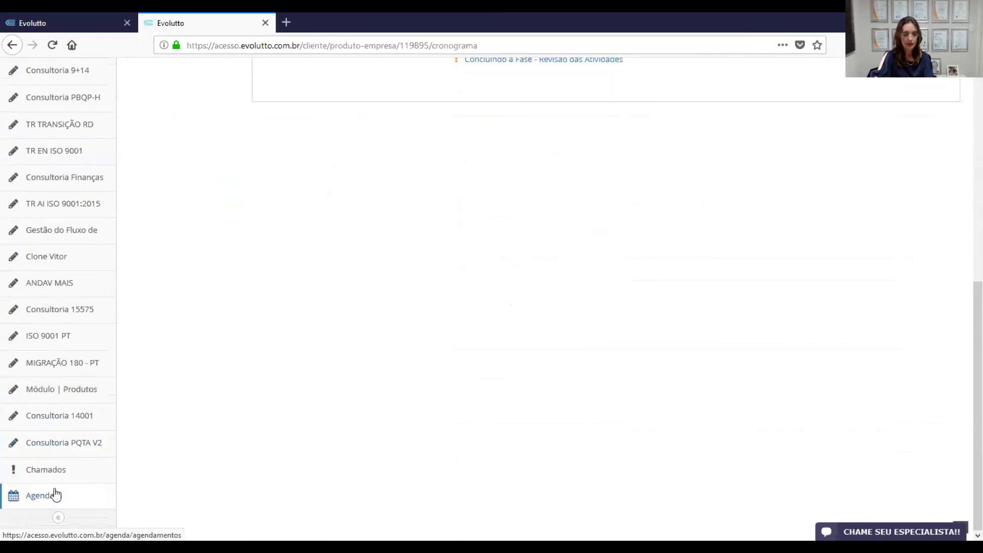
{"action": "scroll", "coordinate": [166, 410], "scroll_direction": "up", "scroll_amount": 7}
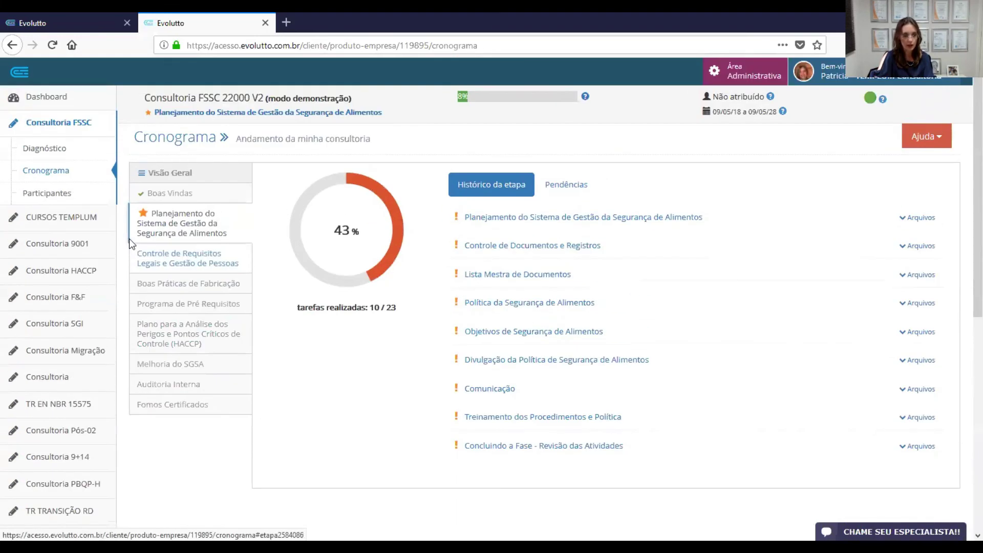